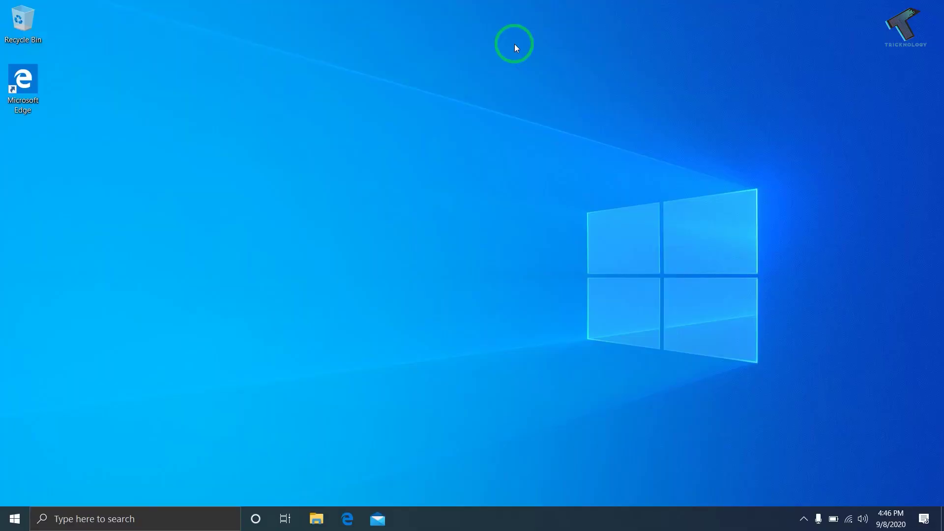
- Bring up the Win+X power-user menu from the Start button
right_click(22, 518)
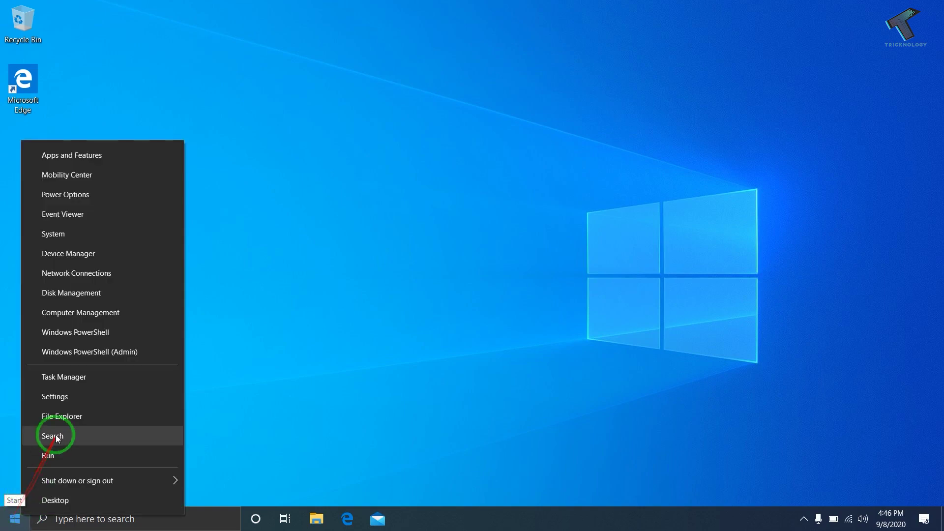
- Open Device Manager, expand Sound, video and game controllers, and show Realtek Audio's actions
left_click(92, 261)
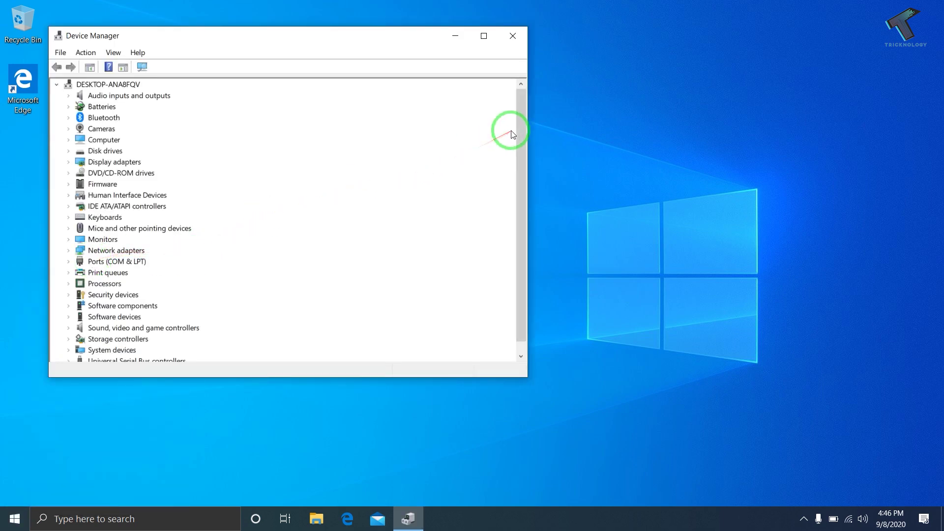
mouse_move(518, 130)
left_mouse_down()
mouse_move(511, 204)
mouse_move(443, 246)
left_mouse_up()
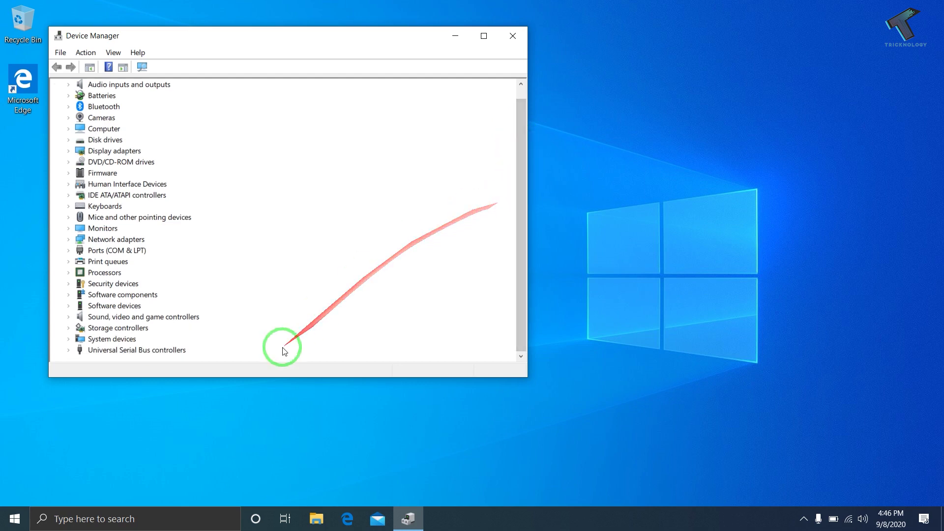
left_click(70, 319)
left_click_drag(525, 235, 525, 278)
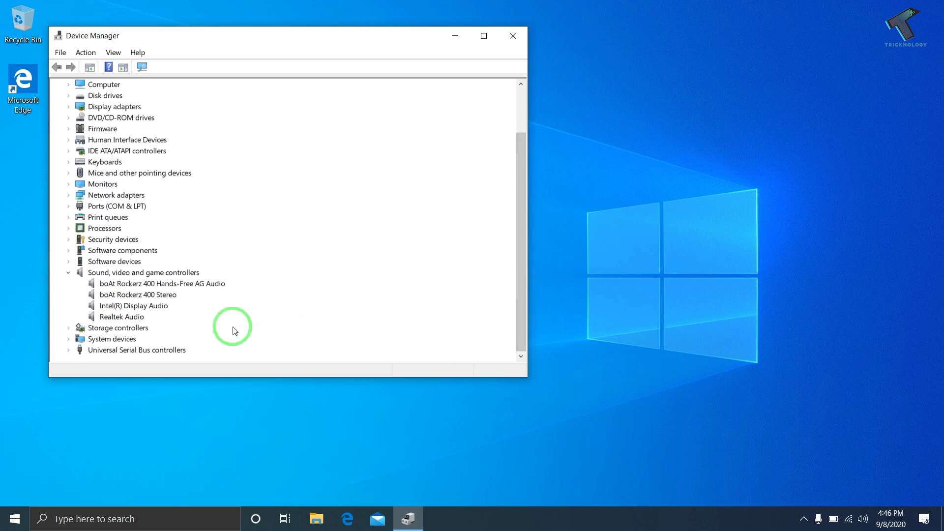
right_click(130, 322)
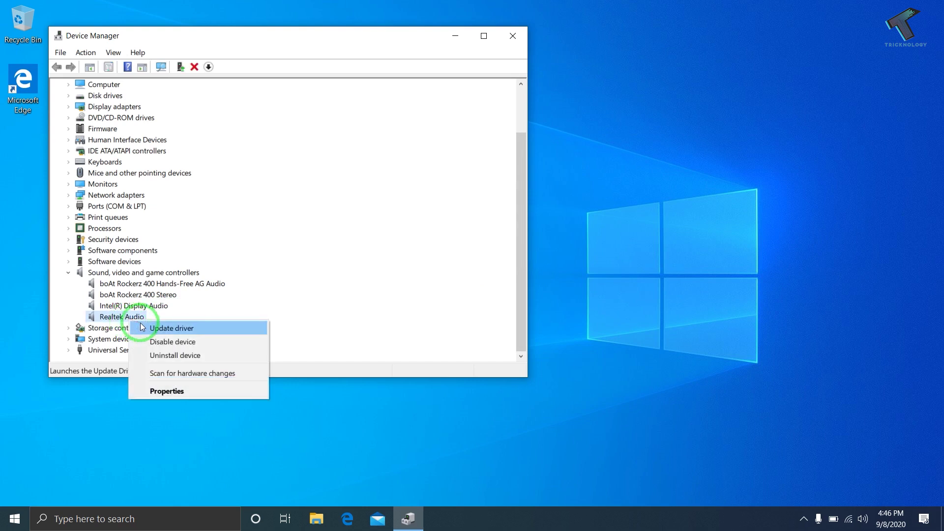
- Start a driver update for Realtek Audio from its Properties Driver tab
left_click(179, 391)
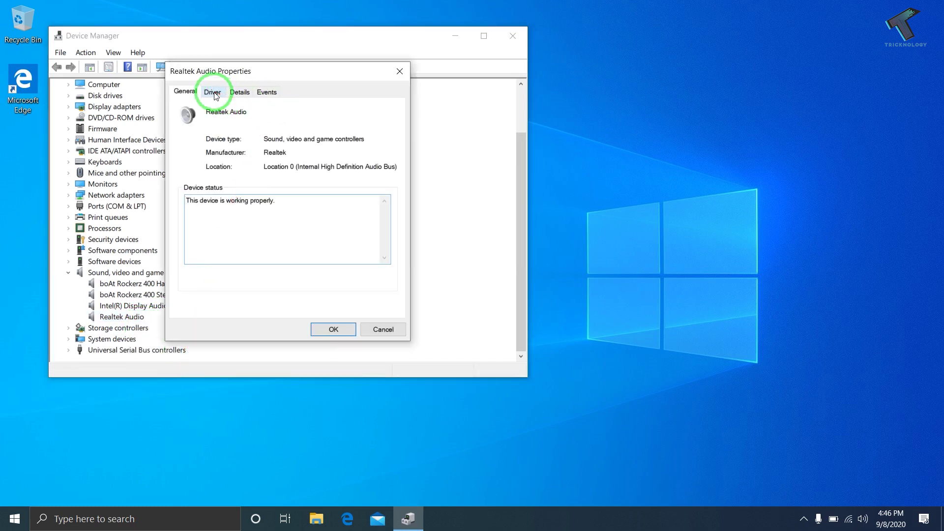
left_click(213, 93)
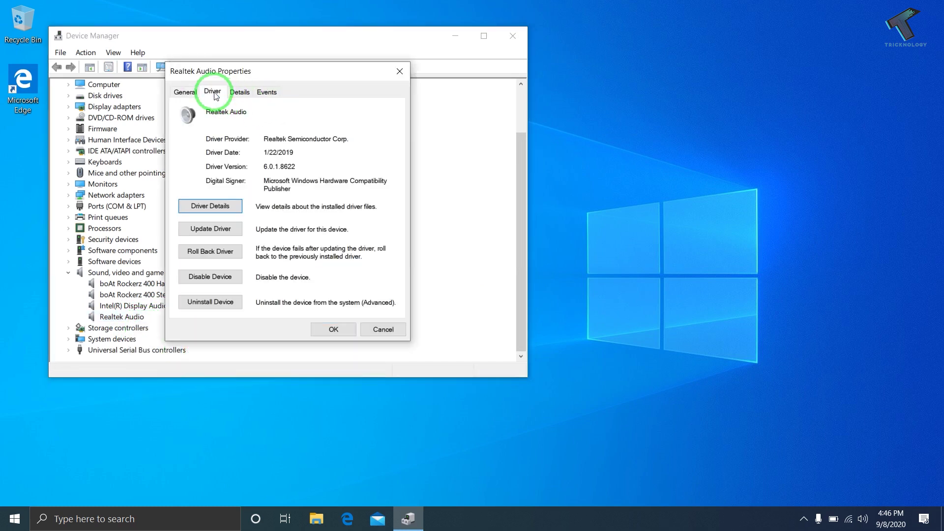
left_click(214, 233)
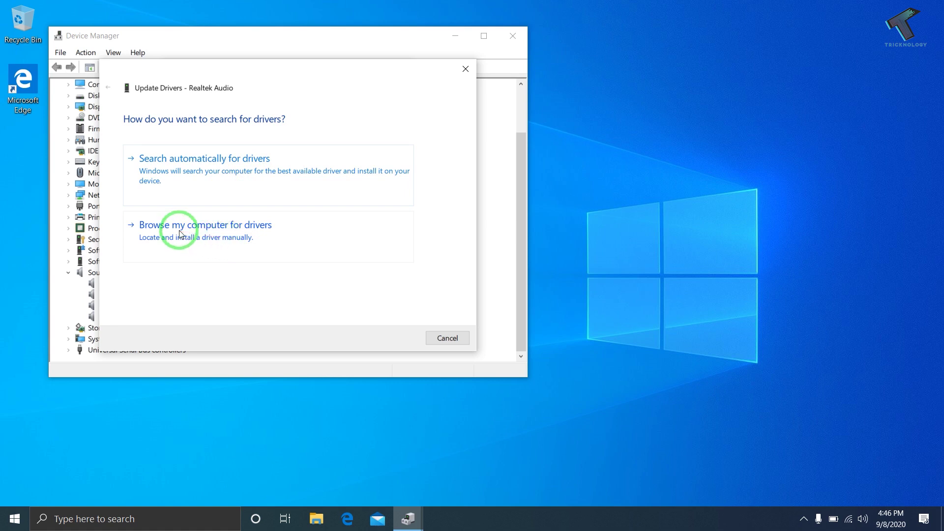
- Replace Realtek Audio with the generic High Definition Audio Device driver, confirming the warning
left_click(247, 242)
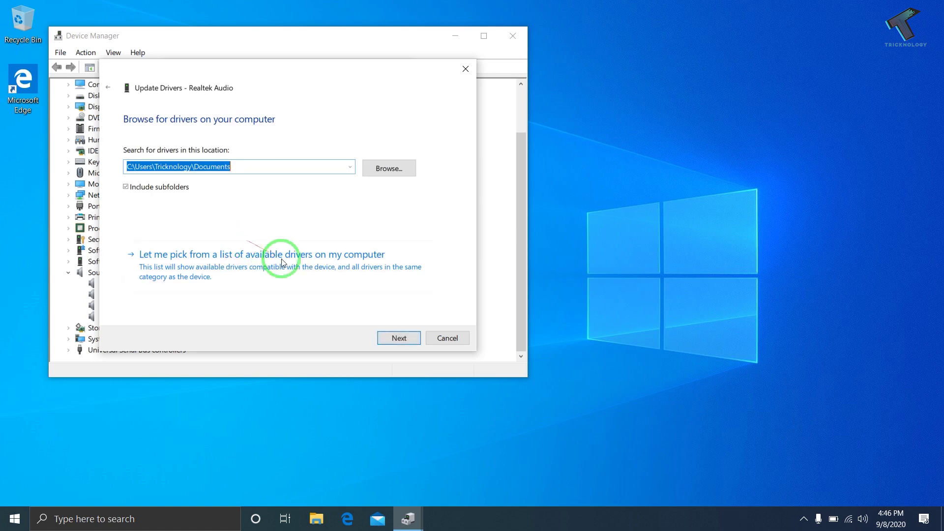
left_click(230, 271)
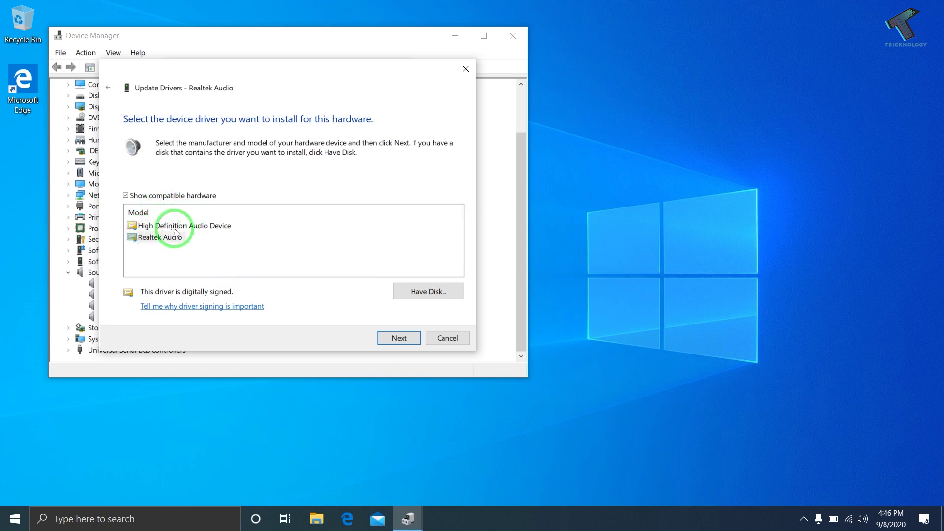
left_click(196, 228)
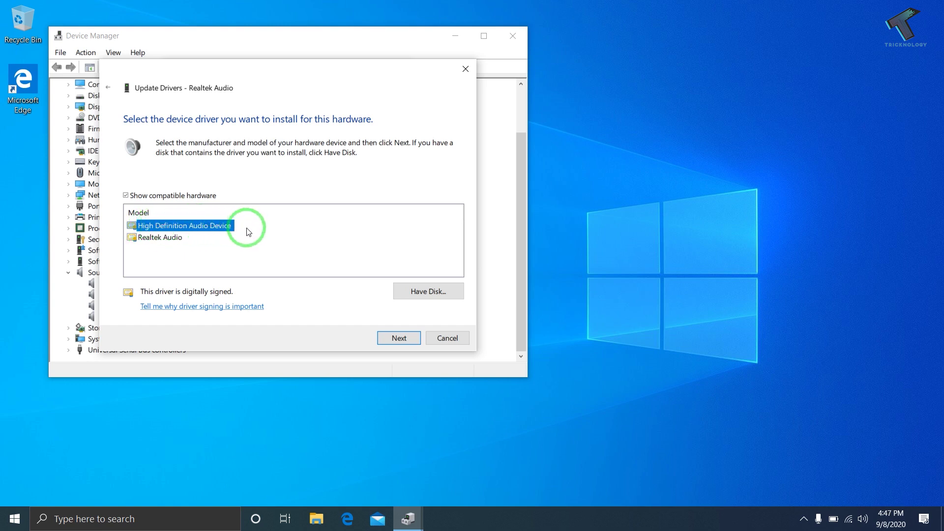
left_click(393, 337)
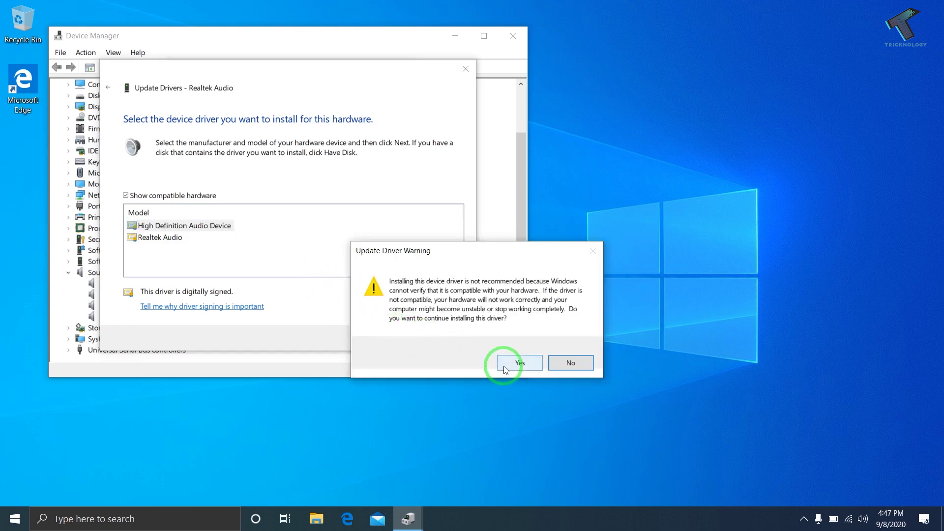
left_click(507, 365)
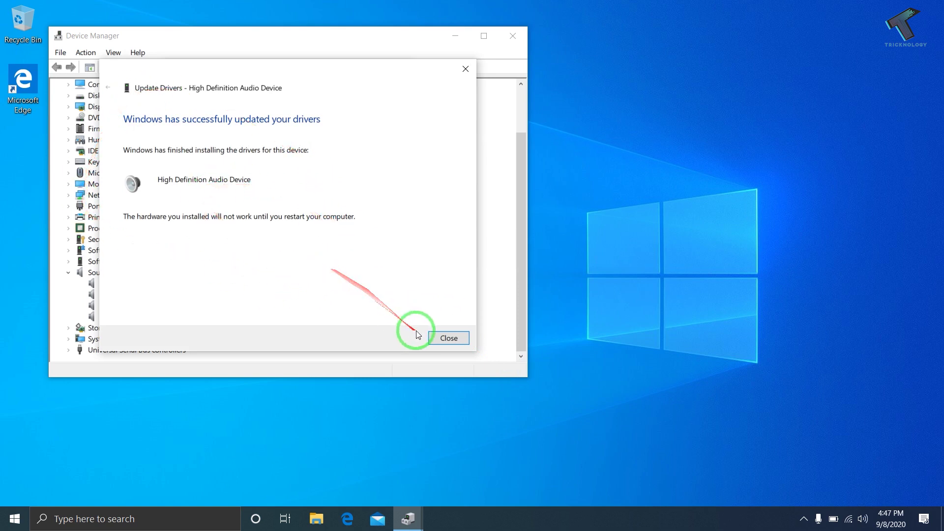
left_click(434, 337)
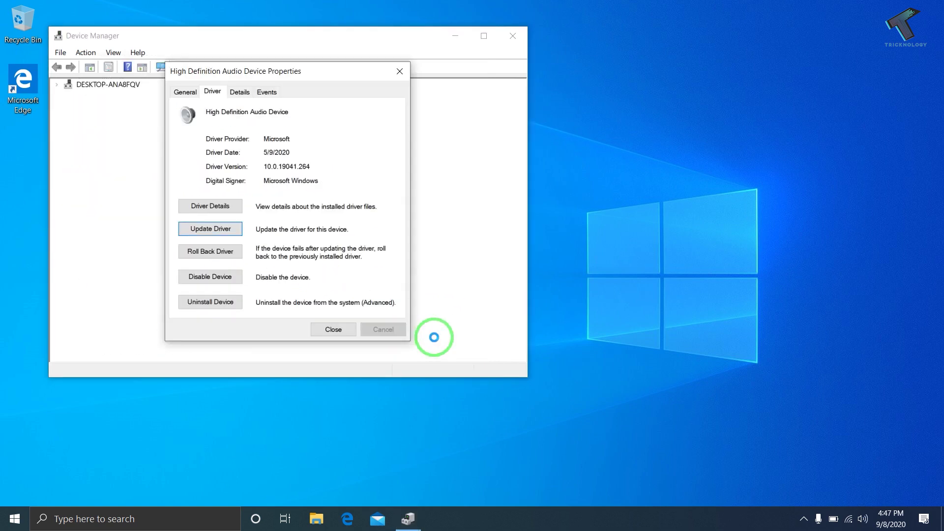
left_click(340, 329)
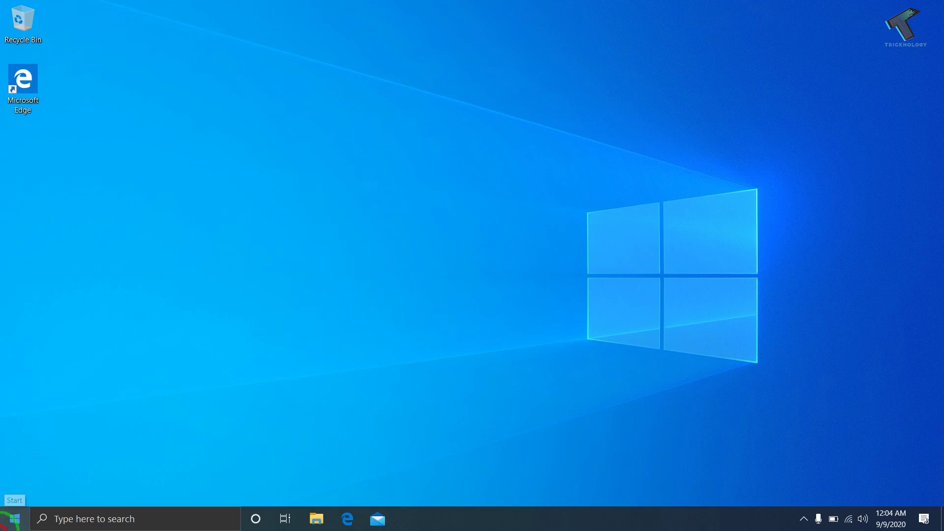
- Launch the Sound control panel by searching mmsys.cpl from the Start menu
left_click(11, 520)
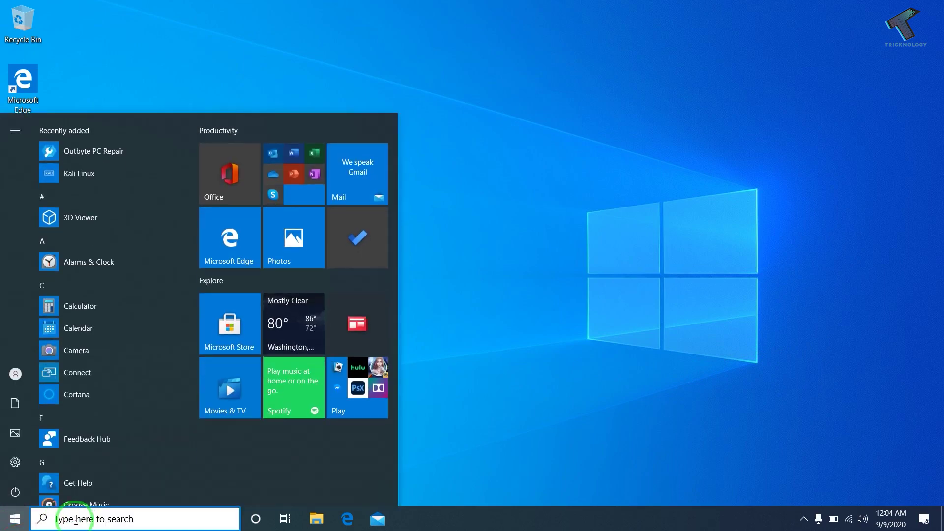
left_click(1, 502)
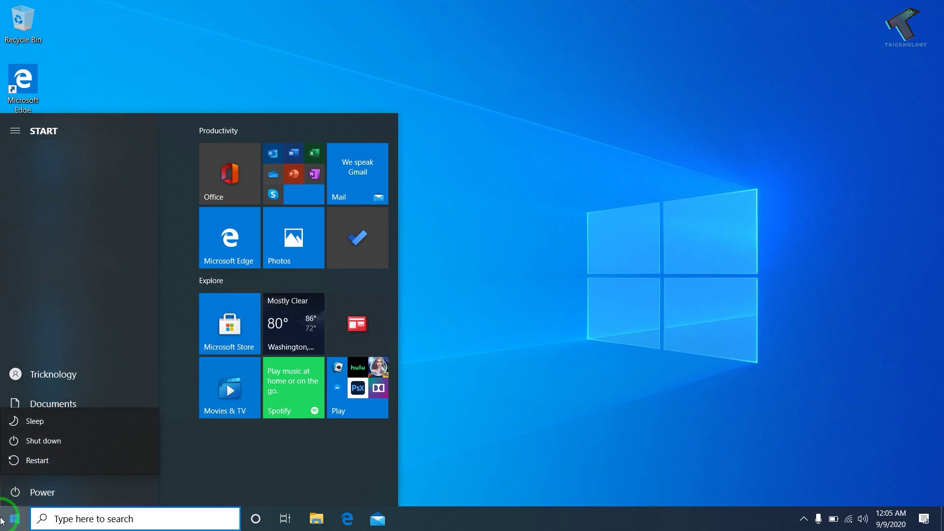
left_click(1, 521)
type("mm")
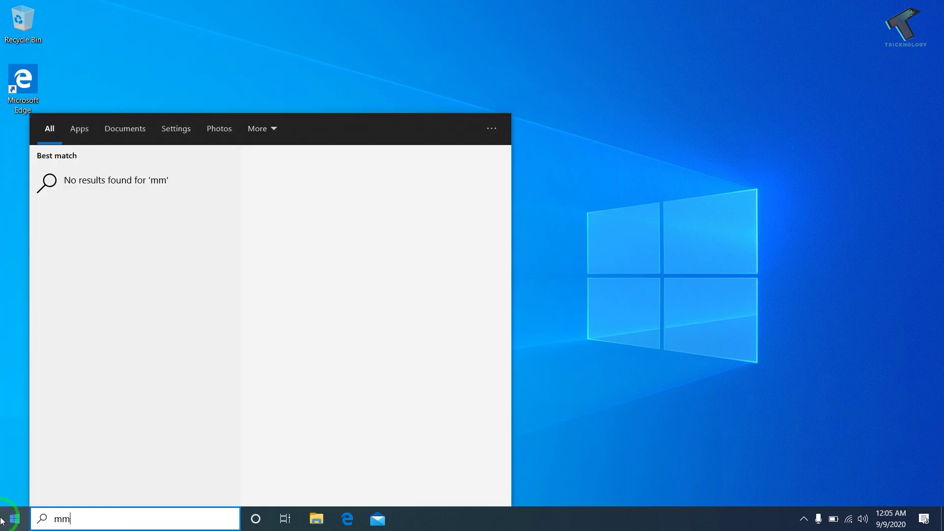
type("sys.cpl")
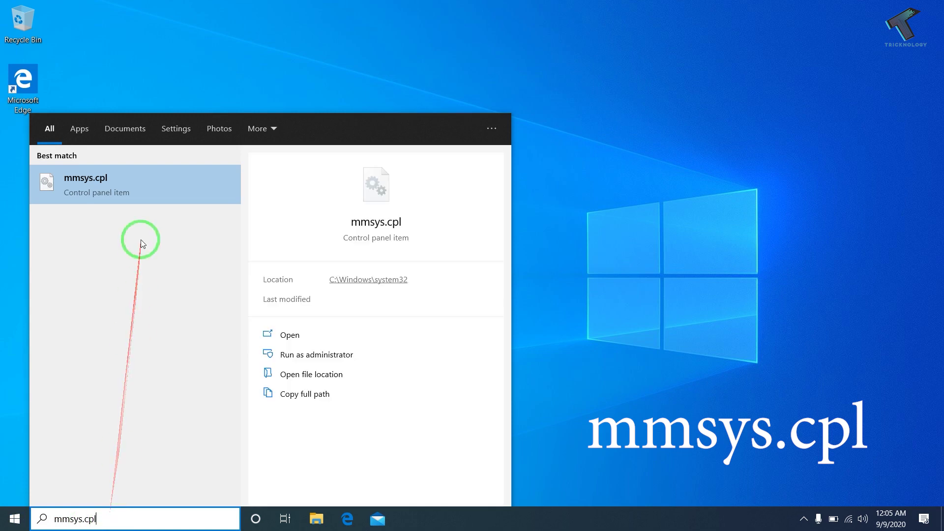
key("Return")
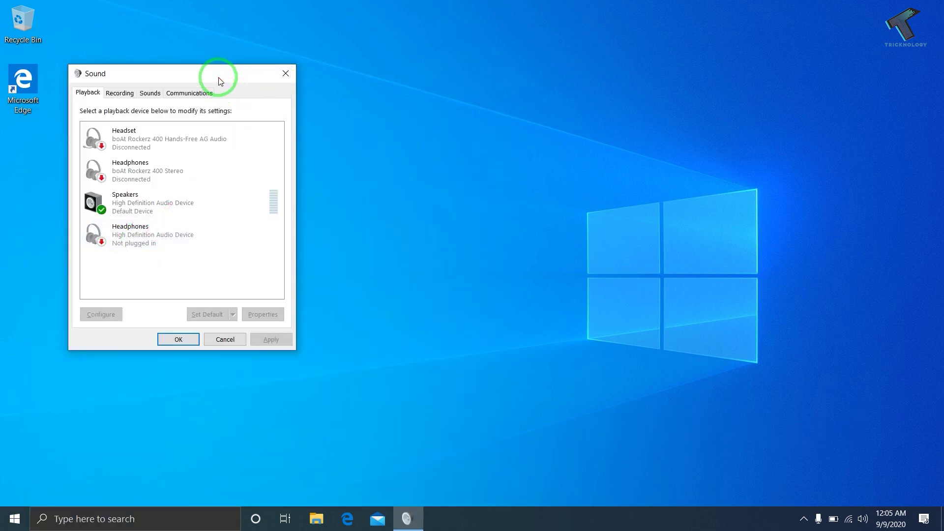
left_click_drag(218, 79, 436, 94)
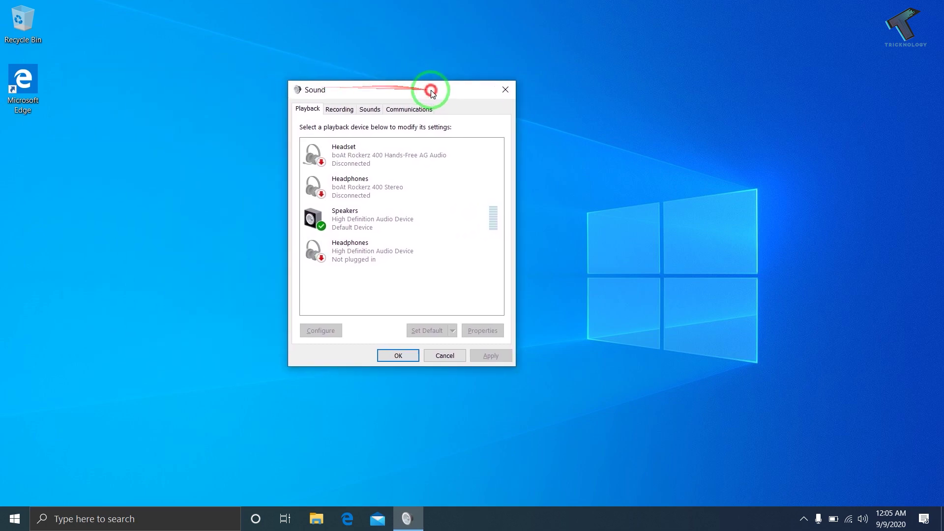
left_click(858, 516)
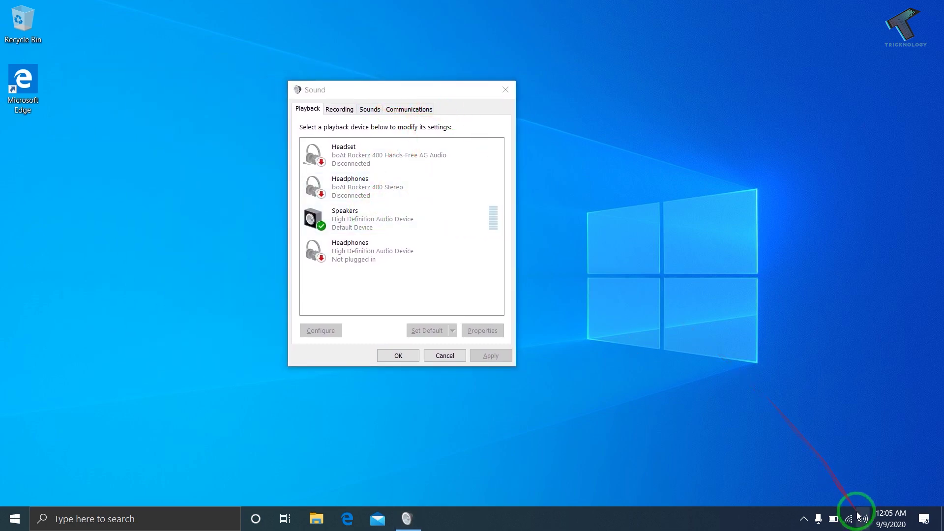
right_click(858, 516)
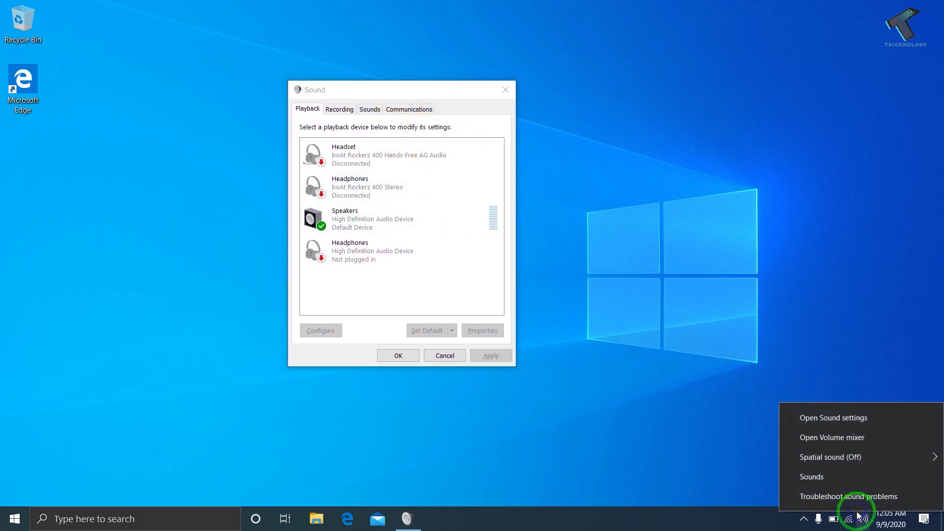
left_click(845, 483)
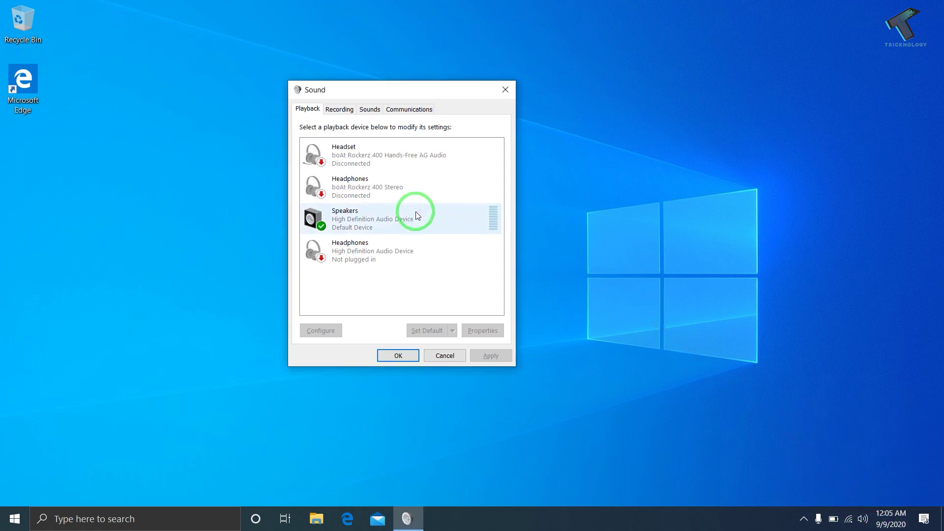
- Disable all enhancements in the Speakers properties
double_click(365, 231)
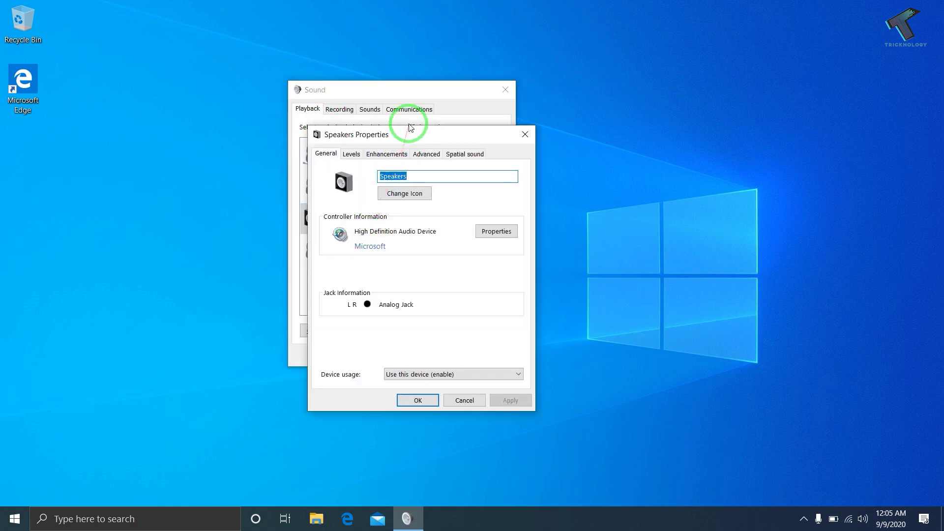
left_click_drag(408, 133, 548, 120)
left_click(536, 141)
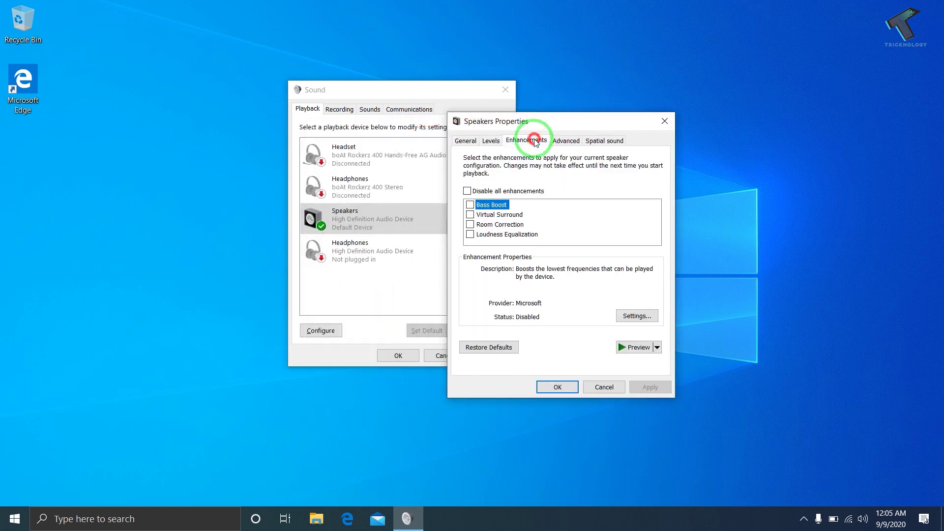
left_click(481, 190)
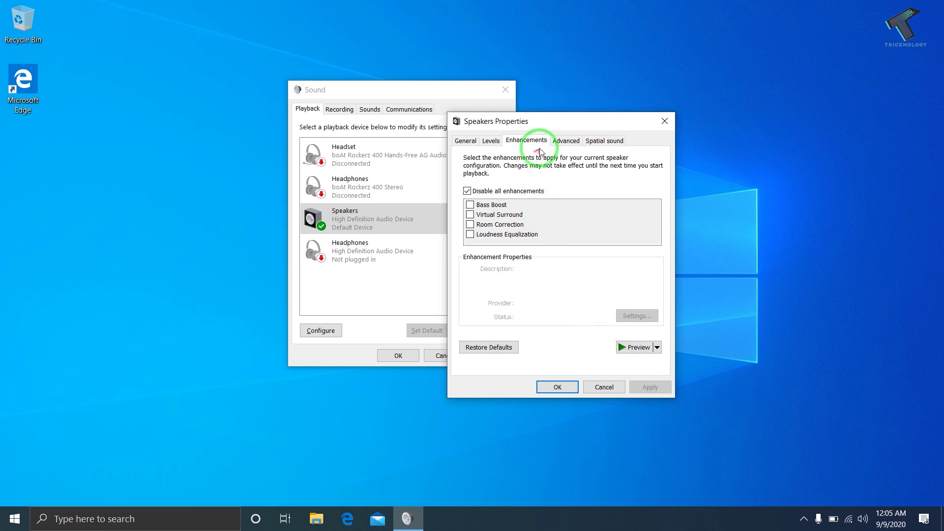
- Set the speakers' default format to 16 bit, 44100 Hz (CD Quality) and apply it
left_click(561, 141)
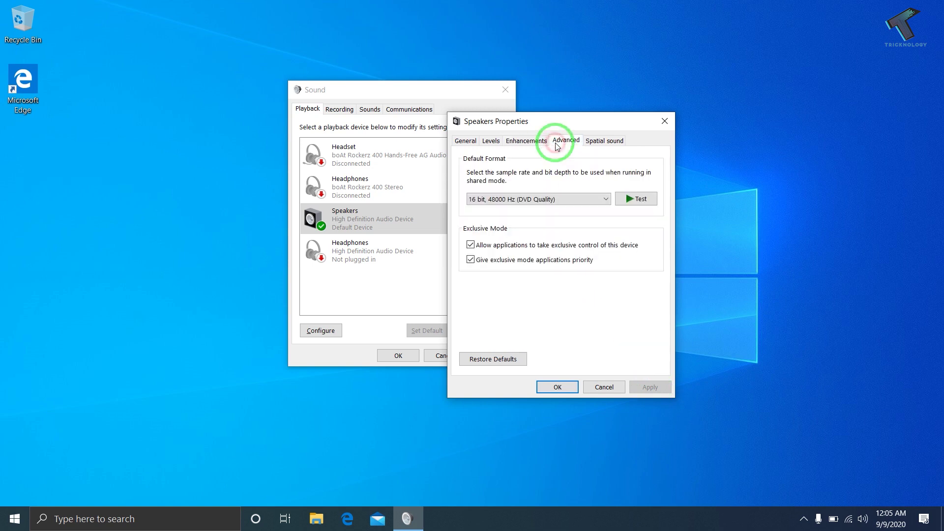
left_click(545, 201)
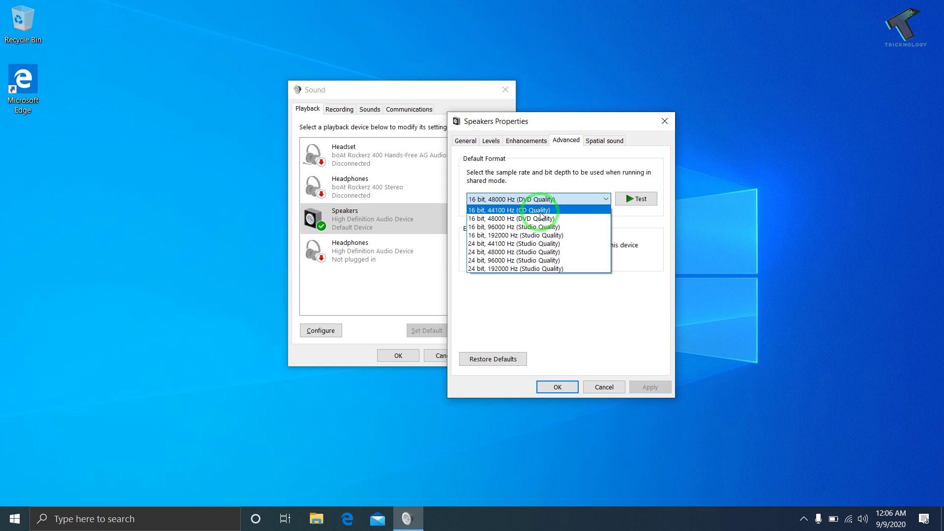
left_click(541, 212)
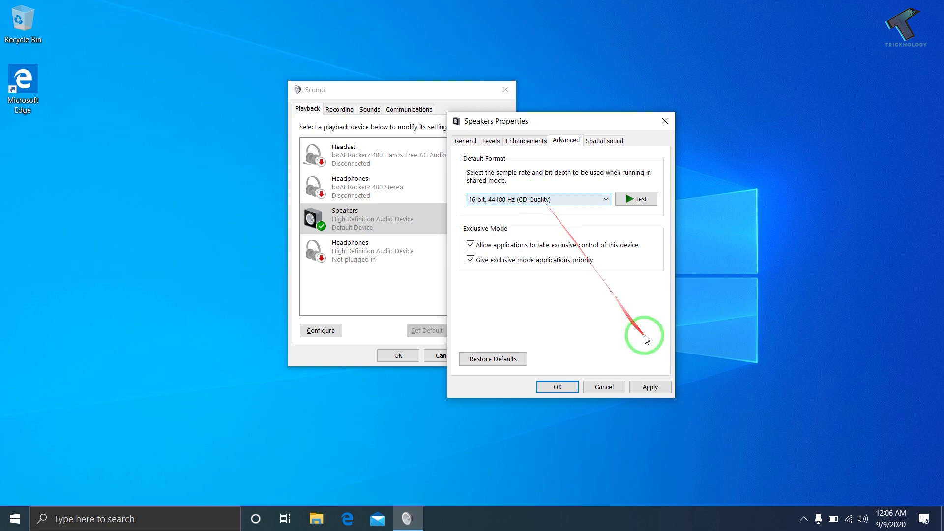
left_click(654, 392)
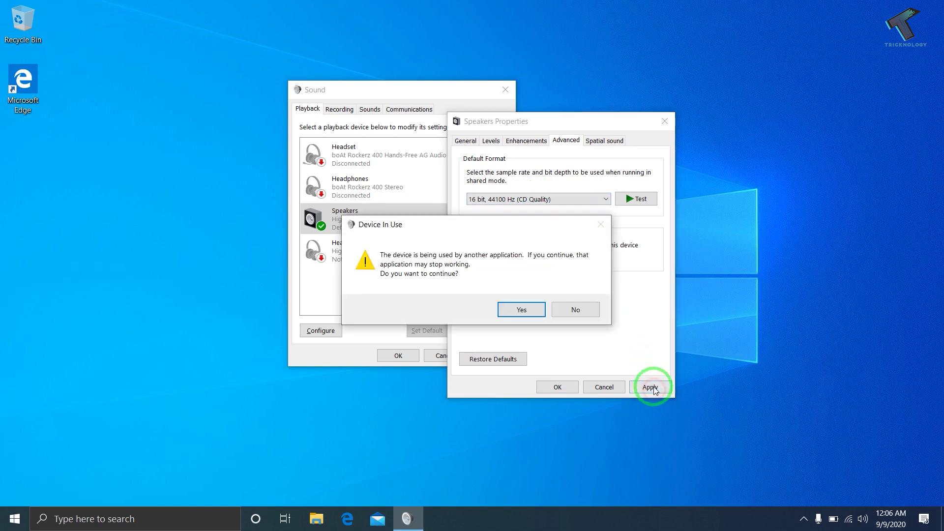
left_click(517, 308)
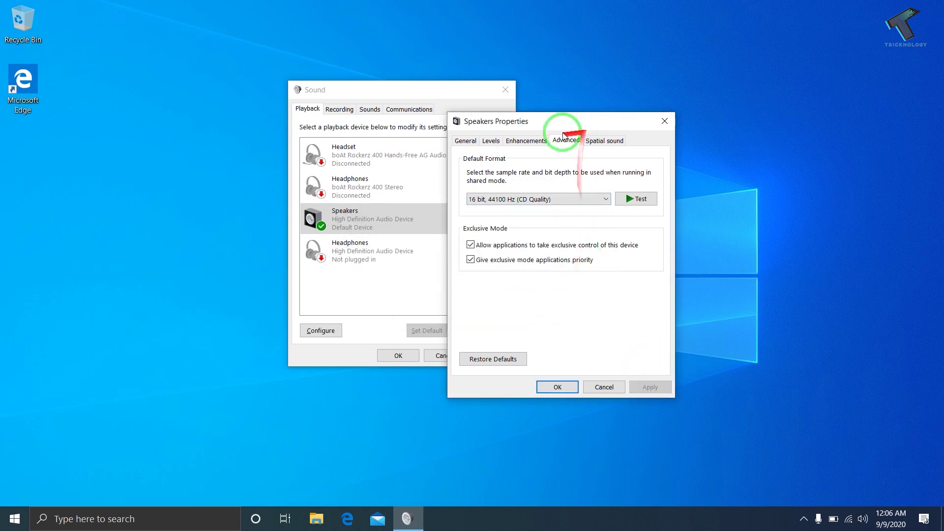
- Close the speaker properties and Sound windows, then open Update & Security in Windows Settings
left_click(665, 121)
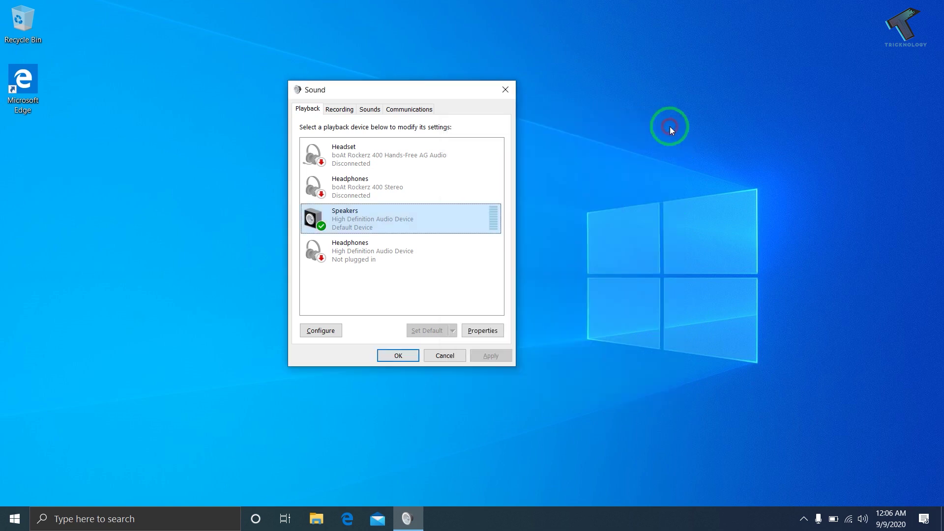
left_click(505, 87)
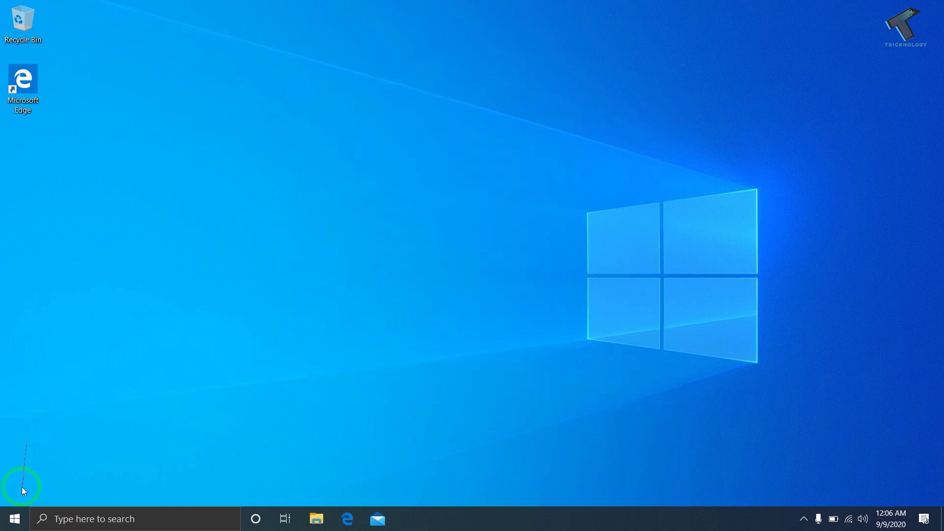
left_click(18, 509)
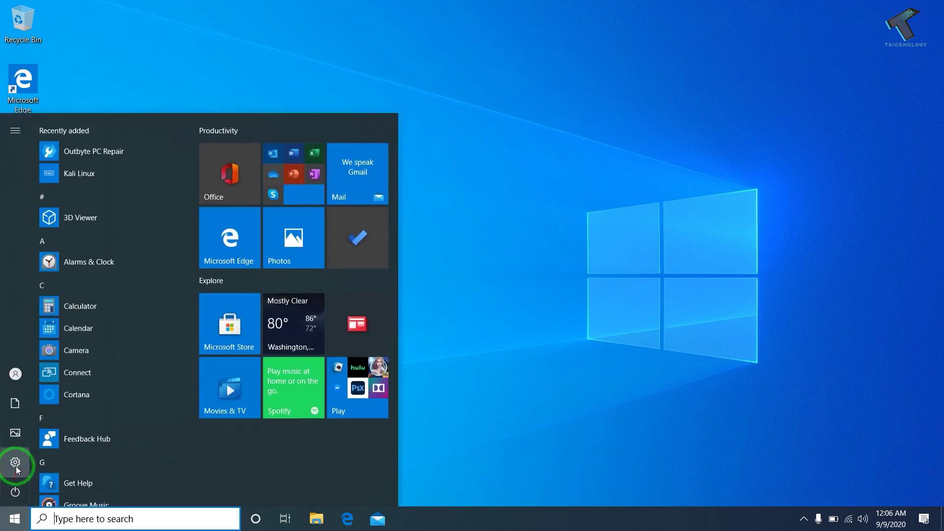
left_click(19, 464)
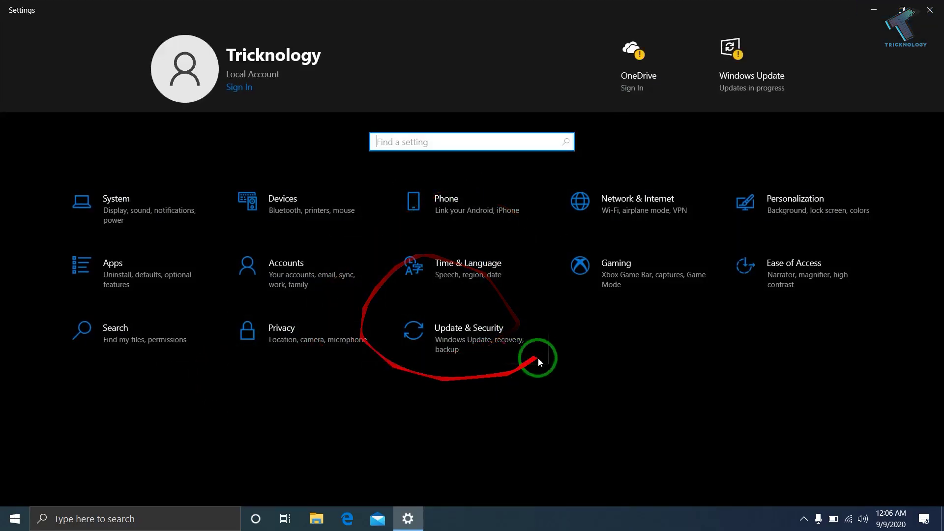
left_click(467, 343)
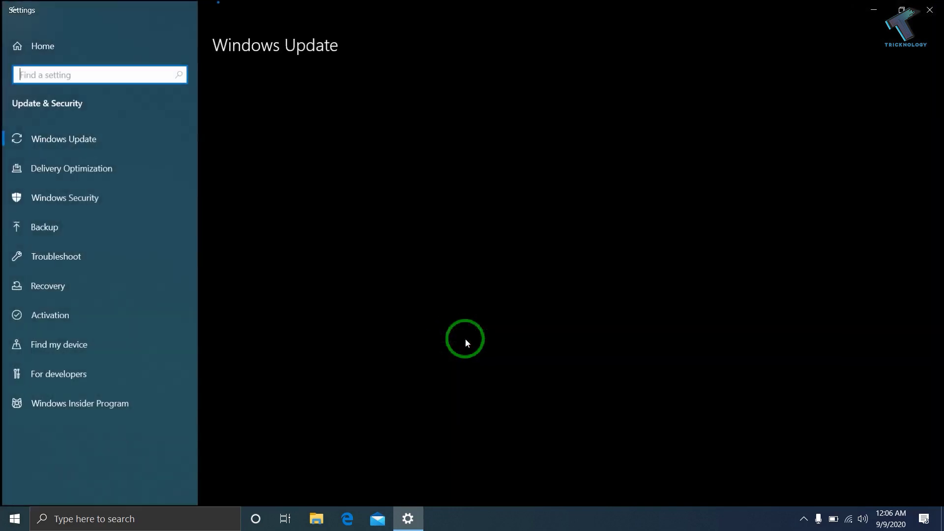
- Go to Troubleshoot's Additional troubleshooters and expand the Playing Audio entry
left_click(46, 264)
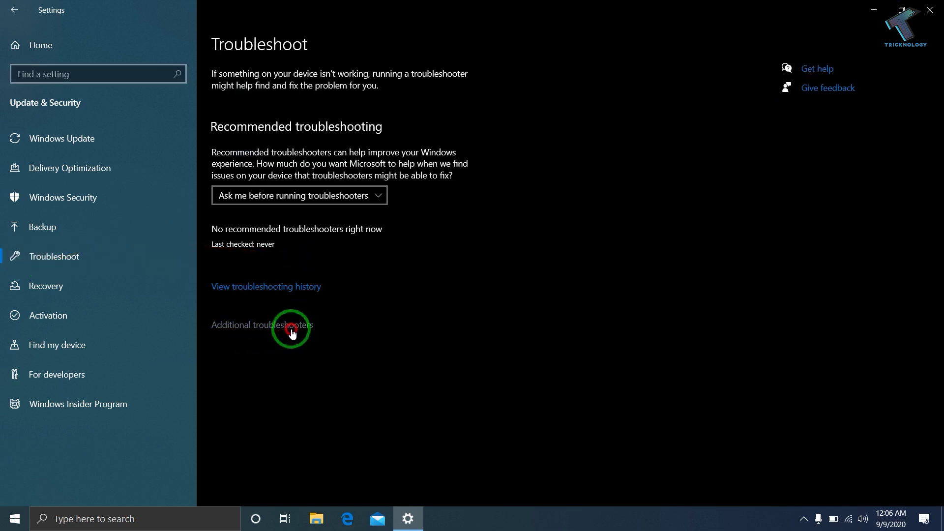
left_click(252, 329)
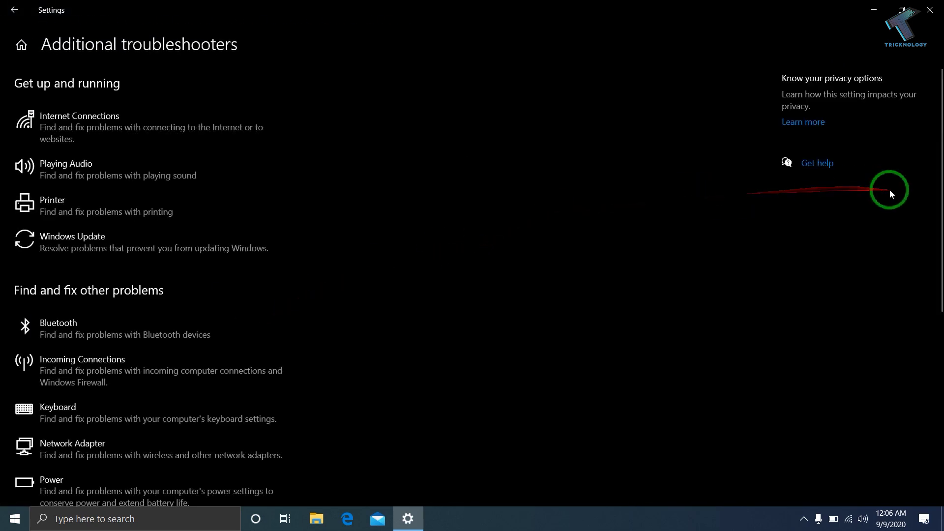
left_click_drag(940, 162, 941, 317)
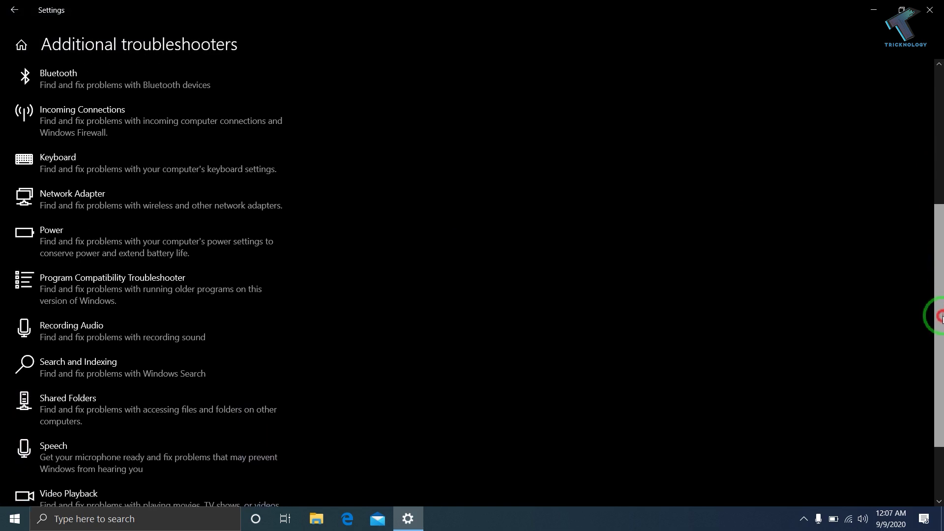
left_click_drag(941, 317, 940, 179)
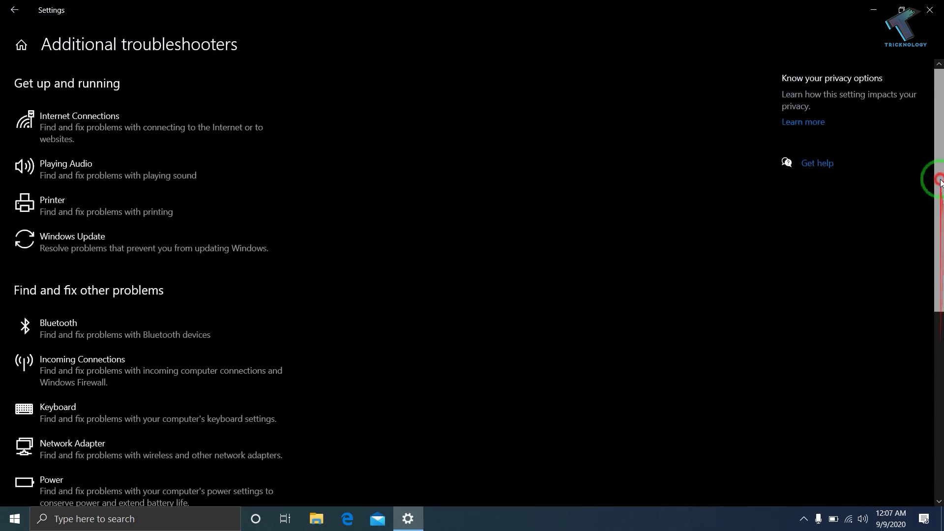
left_click(183, 176)
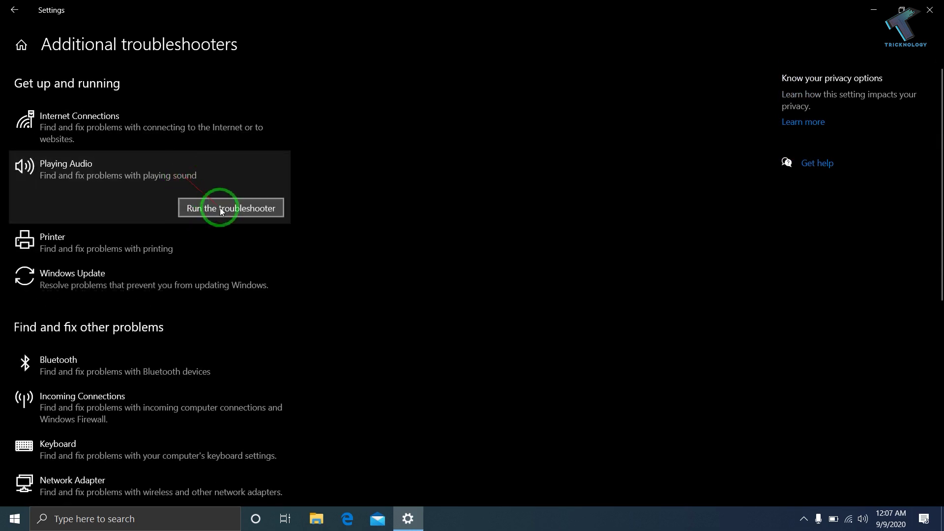
- Run the Playing Audio troubleshooter on the Speakers, accepting its audio enhancements suggestion
left_click(210, 212)
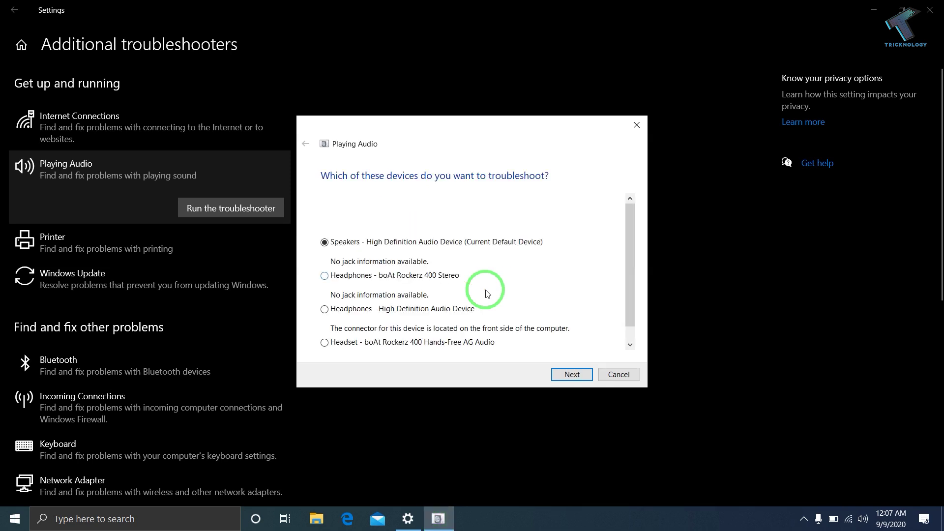
left_click(572, 375)
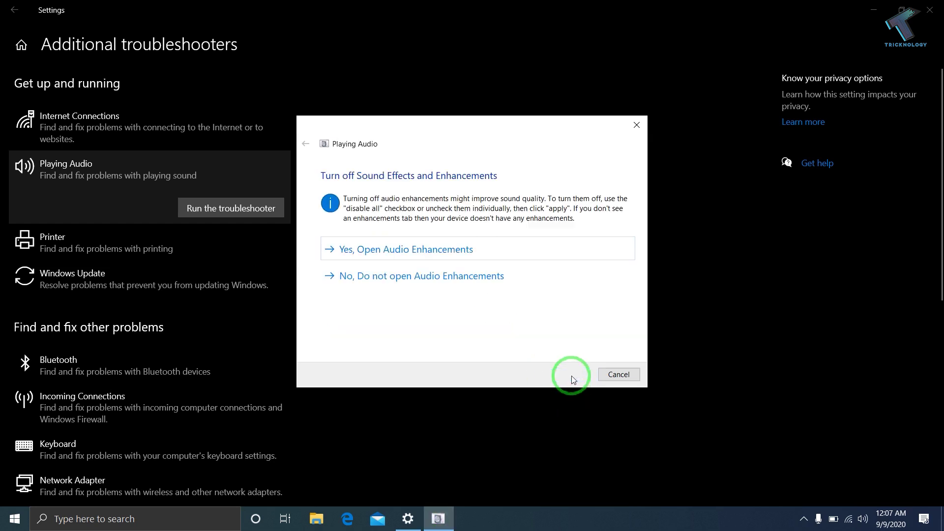
left_click(550, 253)
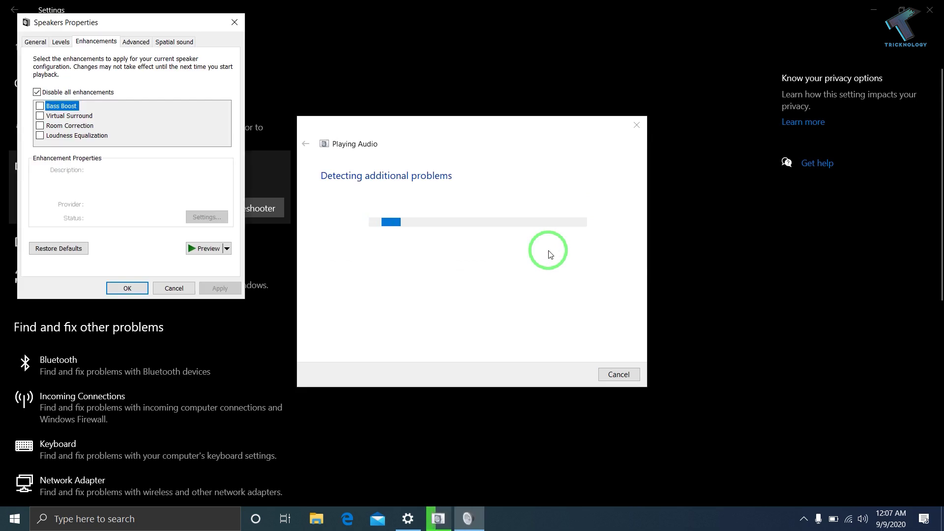
left_click(273, 103)
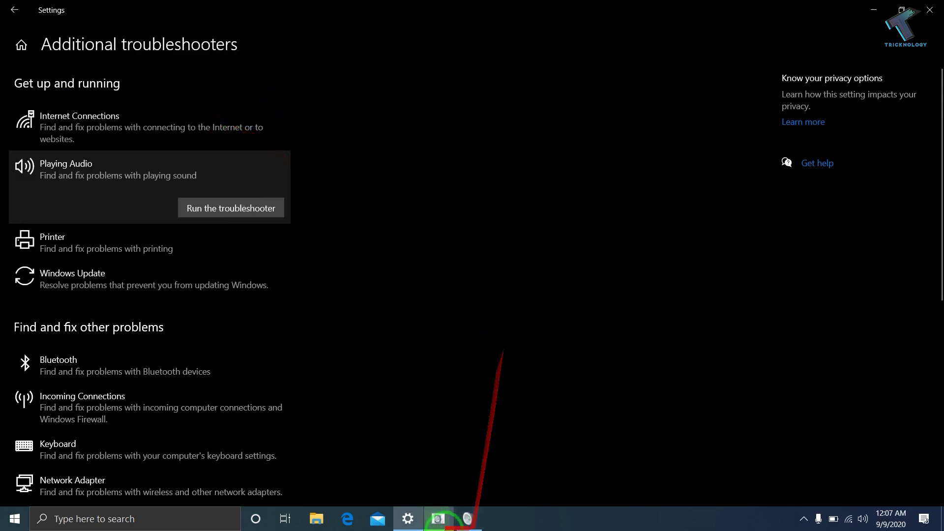
left_click(468, 519)
left_click(447, 373)
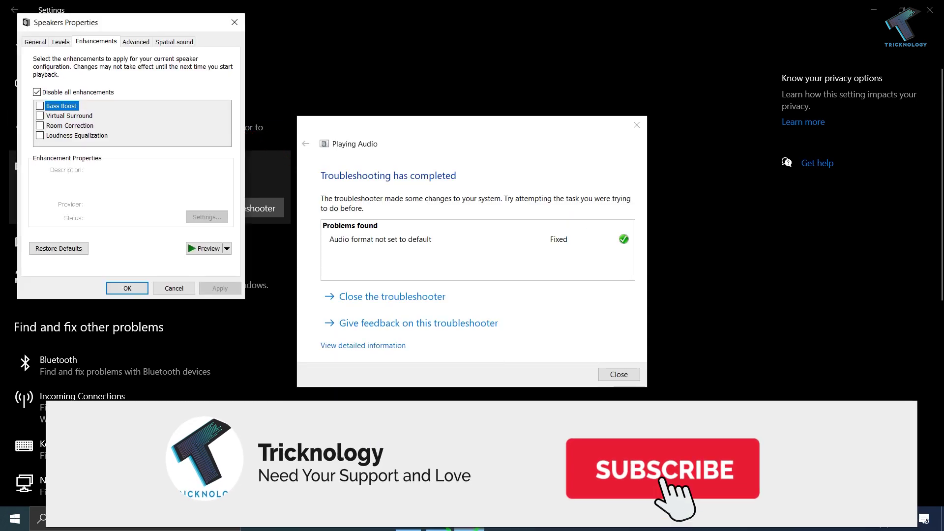